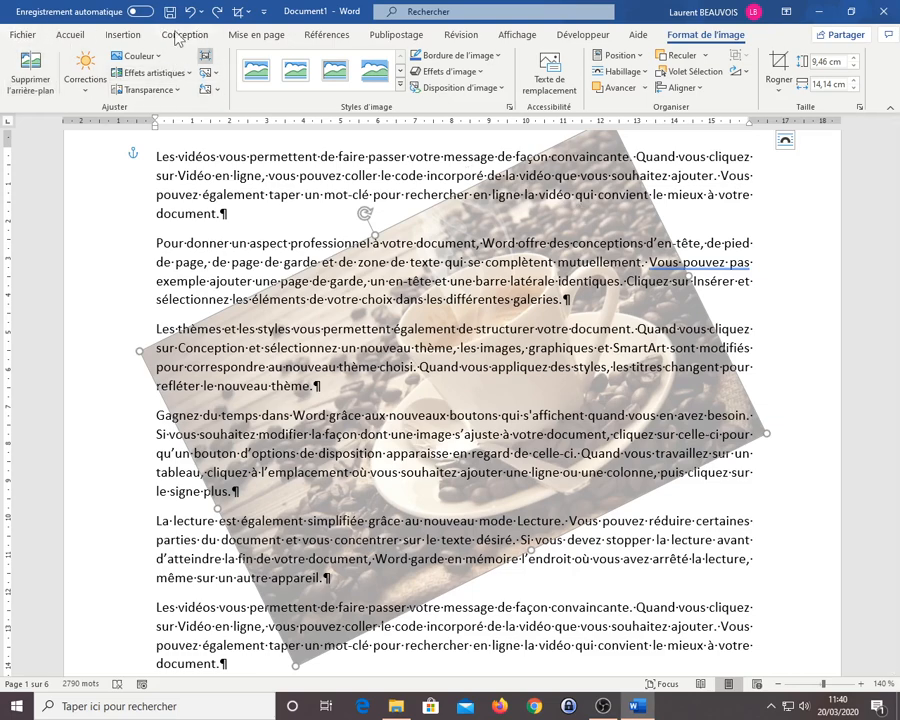
Reset the coffee picture's formatting and shrink it to about 4,63 cm high by 6,92 cm wide.
{"action": "left_click", "coordinate": [201, 96]}
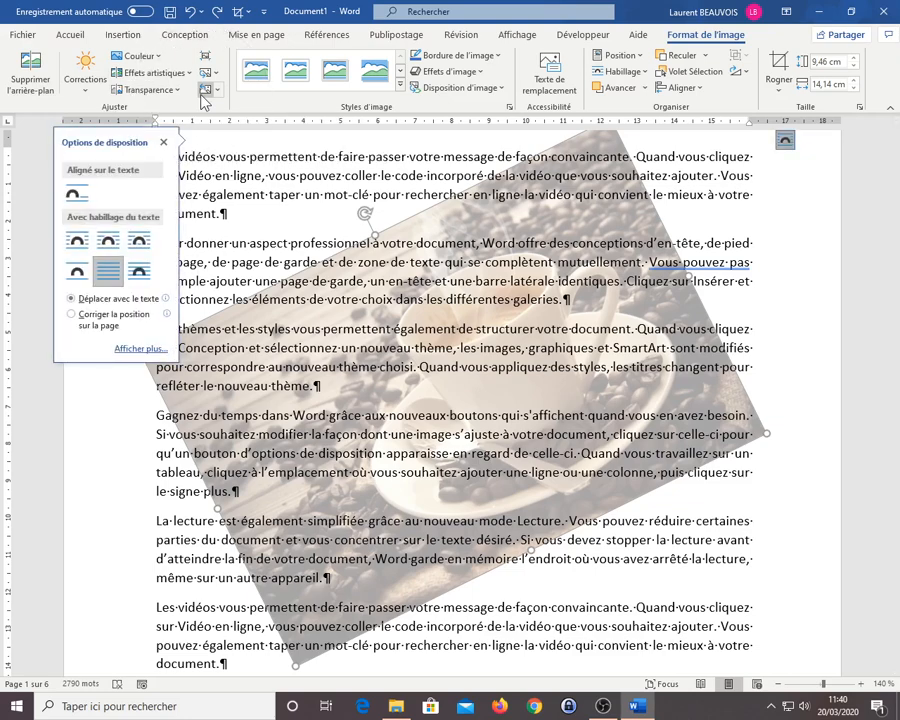
{"action": "left_click", "coordinate": [205, 94]}
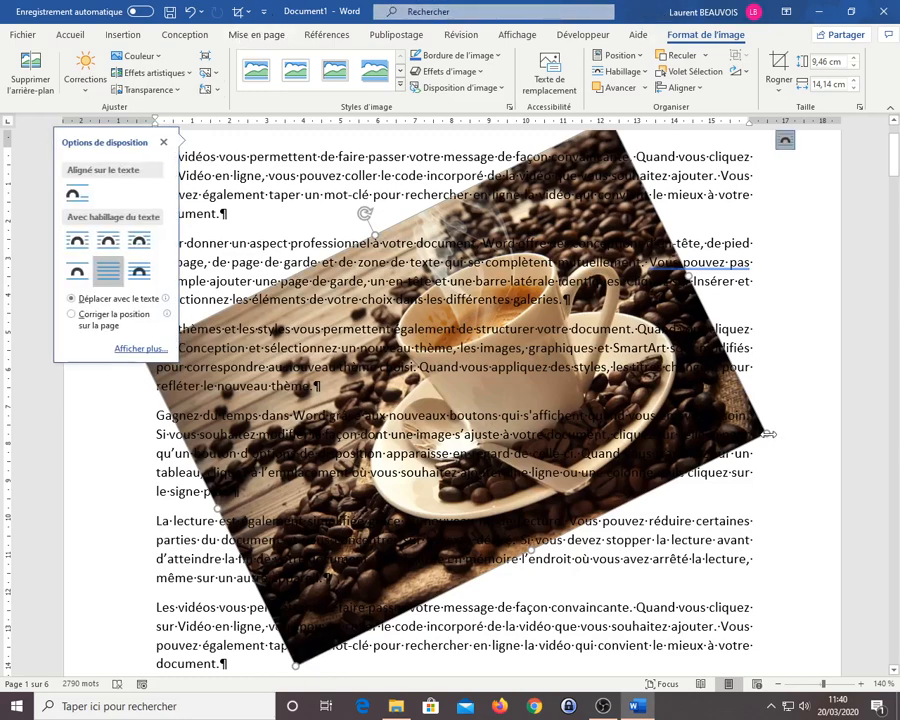
{"action": "left_click_drag", "start_coordinate": [768, 433], "coordinate": [440, 397]}
Set the picture's text wrapping to Adapté and move it up and left, partly into the page margin.
{"action": "left_click", "coordinate": [646, 74]}
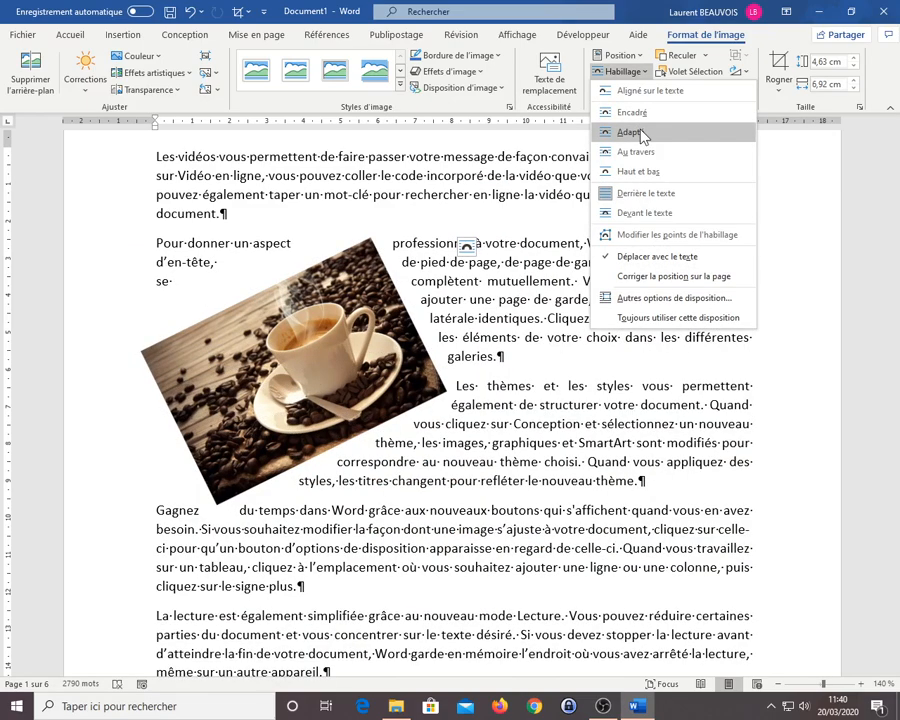
{"action": "left_click", "coordinate": [643, 135]}
{"action": "left_click_drag", "start_coordinate": [340, 338], "coordinate": [282, 290]}
{"action": "left_click", "coordinate": [527, 337]}
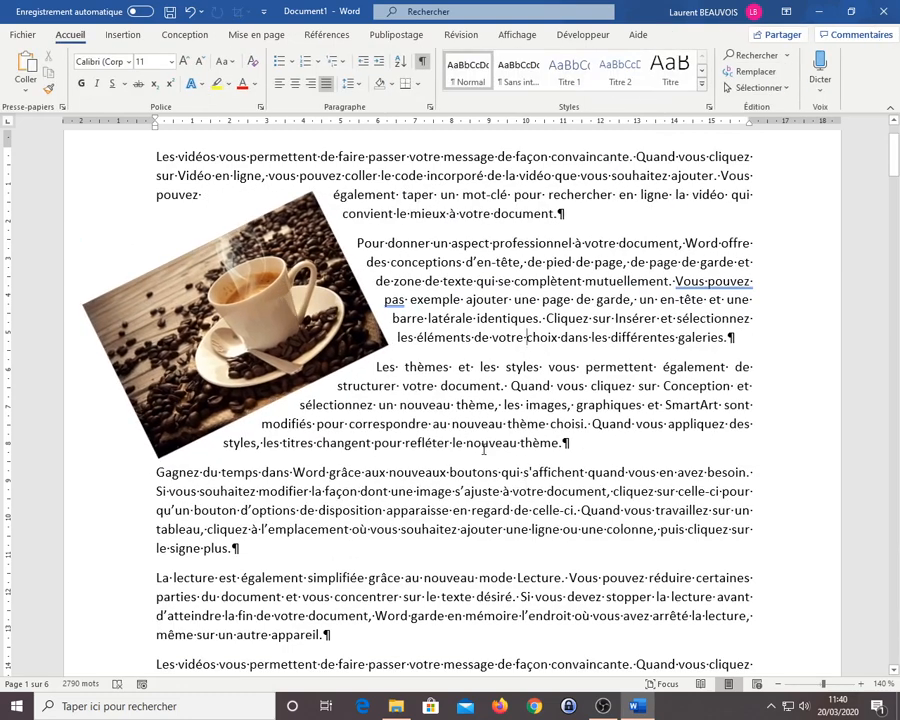
Apply the tilted white-frame picture style with a shadow to the coffee picture.
{"action": "left_click", "coordinate": [263, 309]}
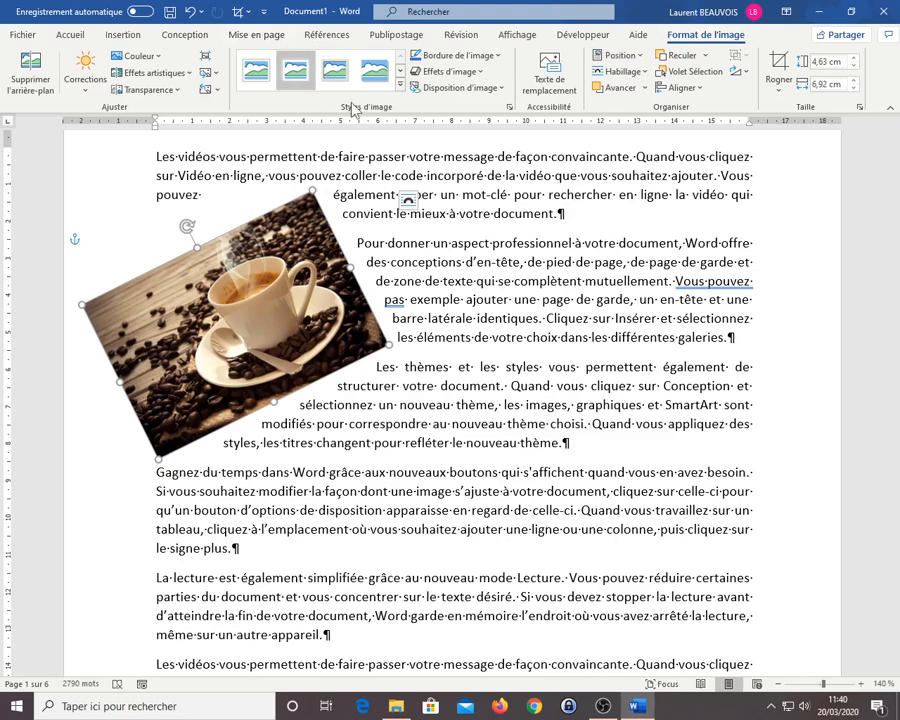
{"action": "left_click", "coordinate": [400, 87]}
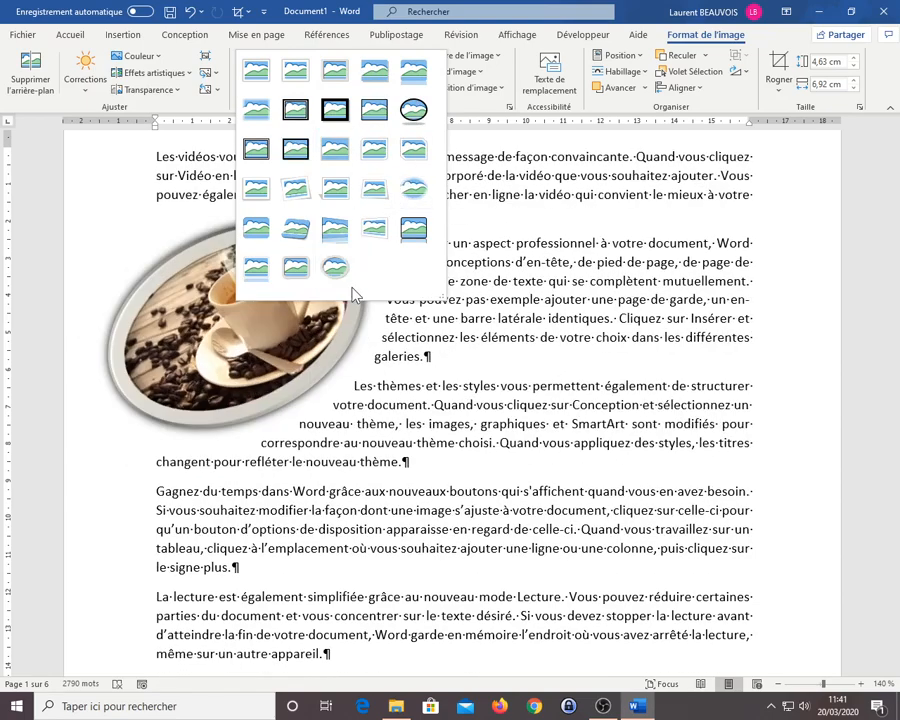
{"action": "left_click", "coordinate": [305, 197]}
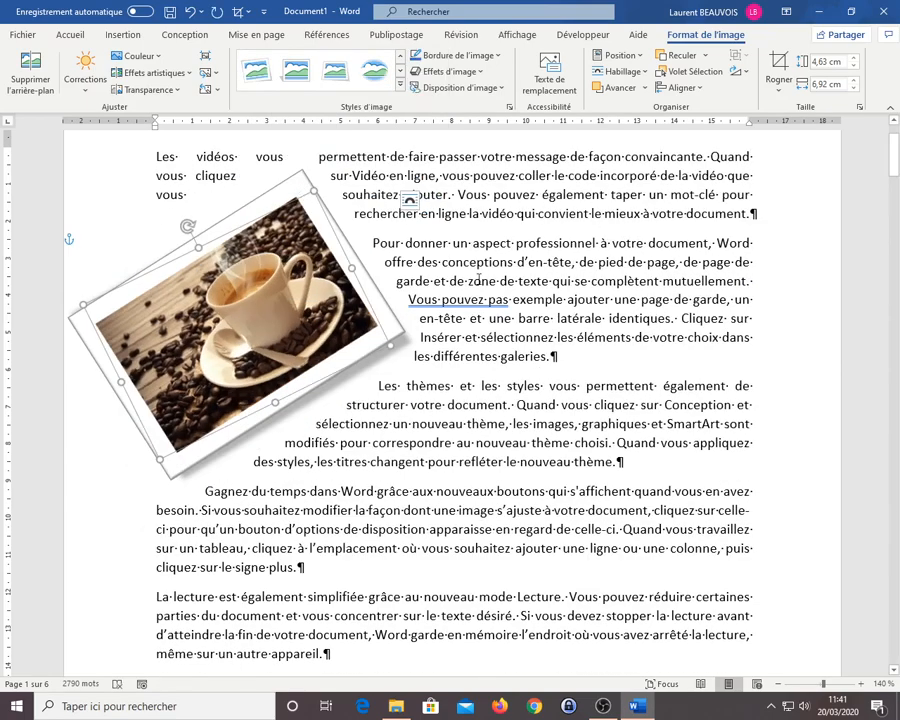
{"action": "left_click", "coordinate": [481, 277]}
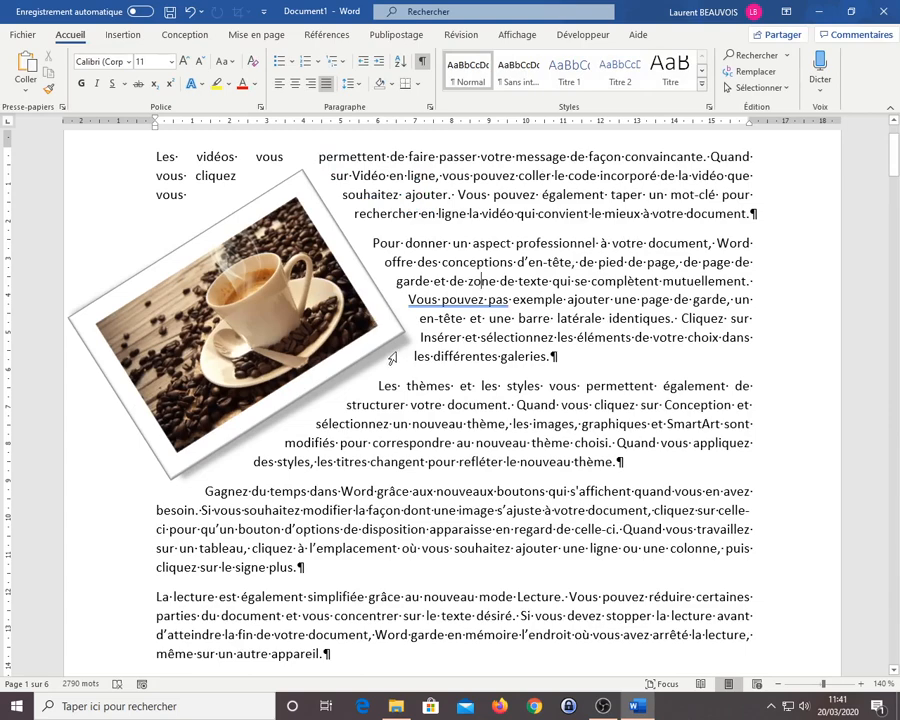
Reopen the picture style gallery for the coffee picture, then undo the white-frame style.
{"action": "left_click", "coordinate": [366, 298]}
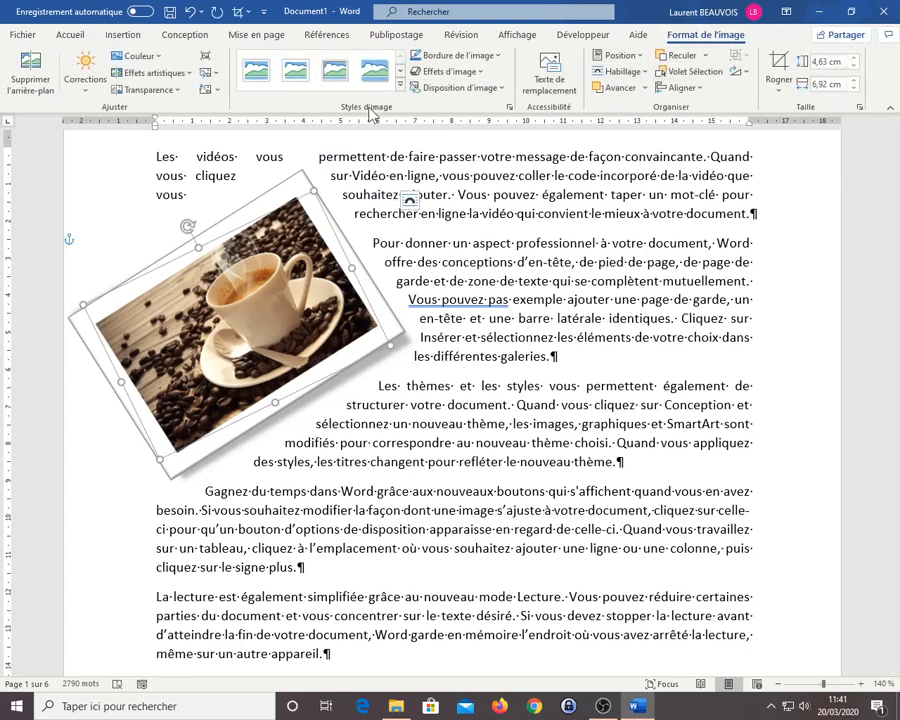
{"action": "left_click", "coordinate": [400, 88]}
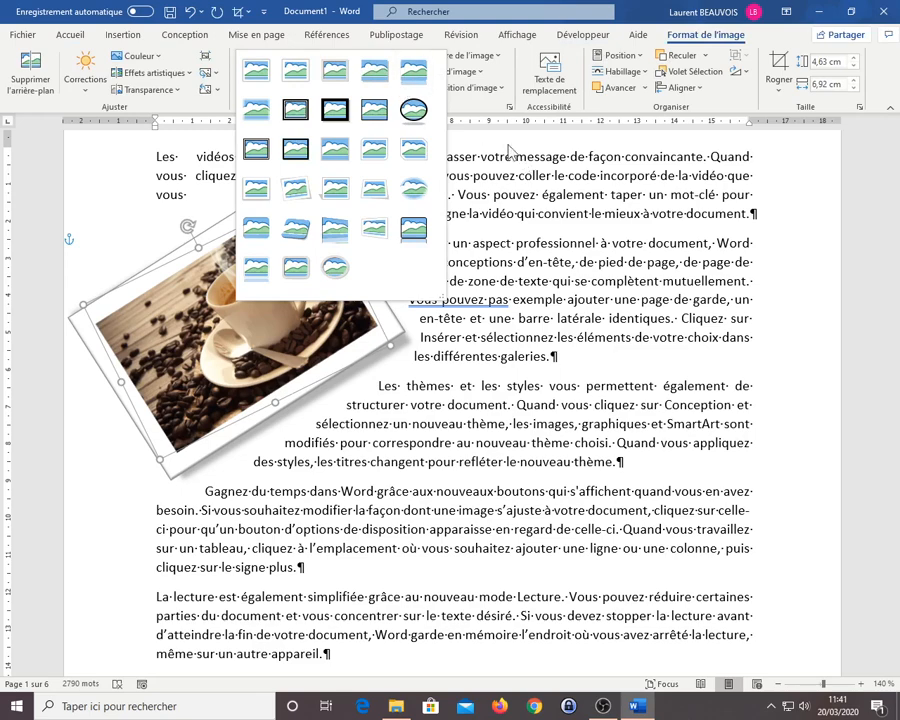
{"action": "left_click", "coordinate": [483, 121]}
{"action": "left_click", "coordinate": [400, 88]}
{"action": "left_click", "coordinate": [190, 17]}
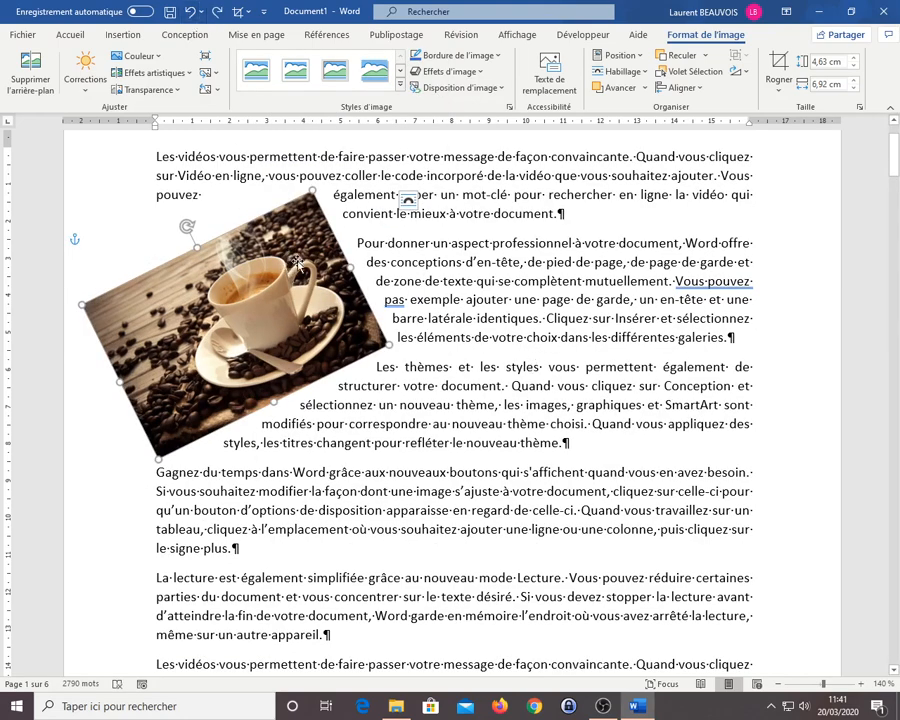
Give the coffee picture a standard red border with a thickness of 3 pt.
{"action": "left_click", "coordinate": [499, 58]}
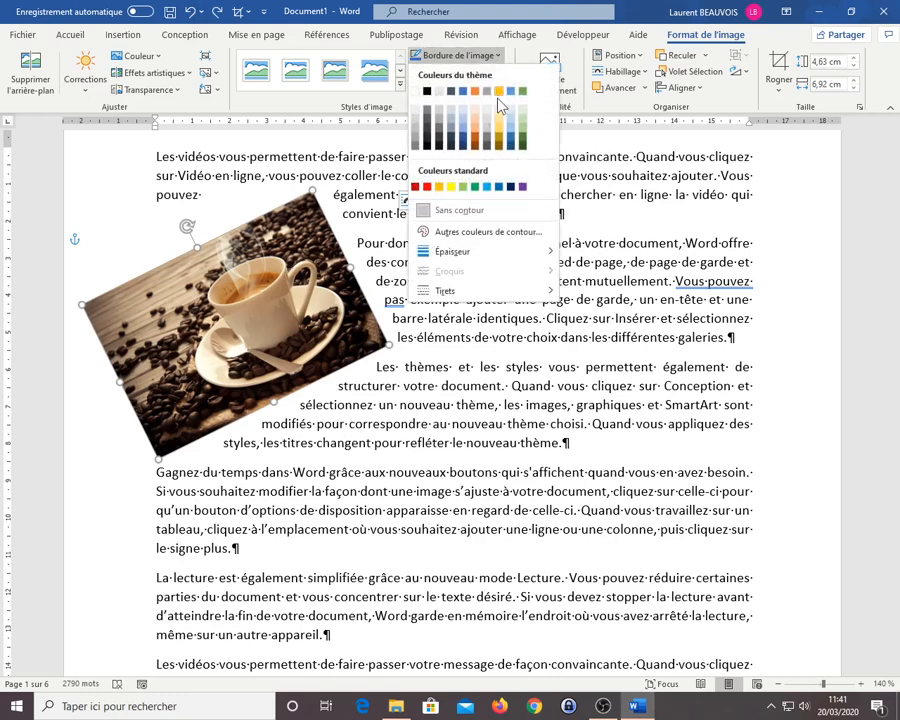
{"action": "left_click", "coordinate": [427, 188]}
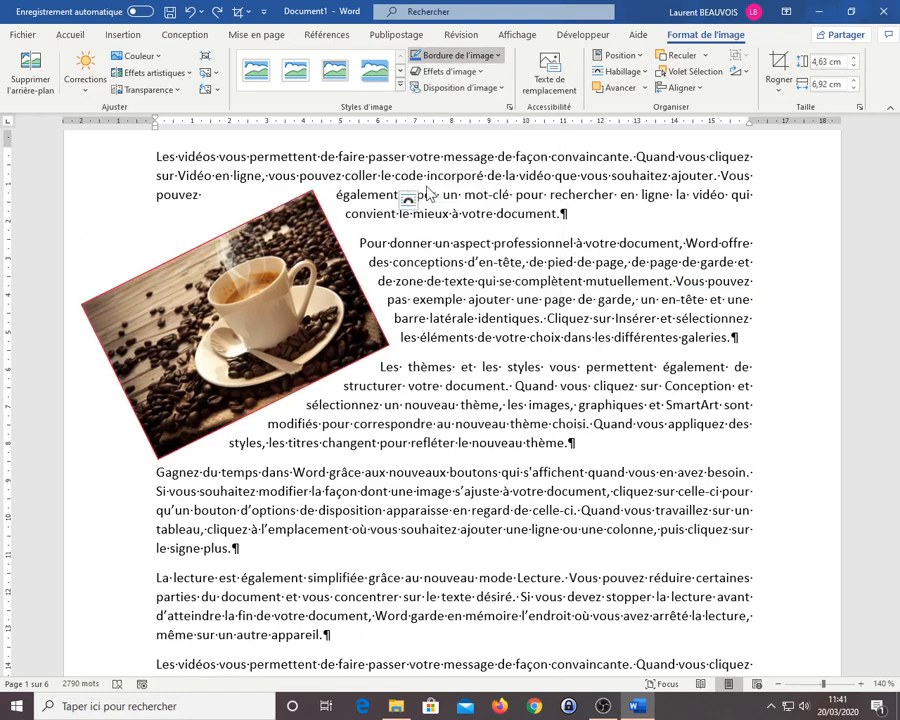
{"action": "left_click", "coordinate": [480, 56]}
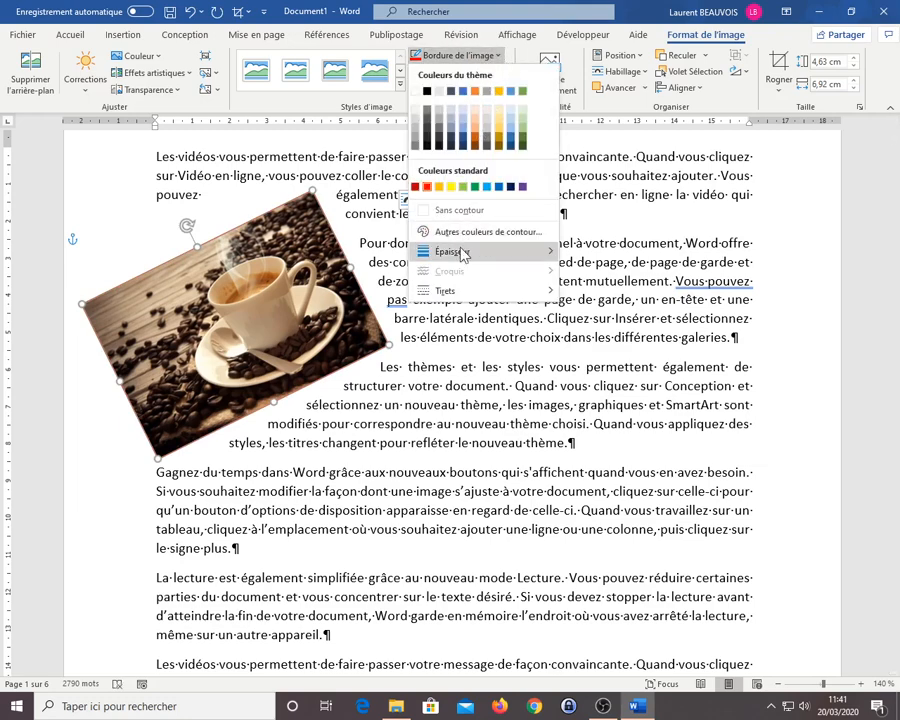
{"action": "mouse_move", "coordinate": [462, 253]}
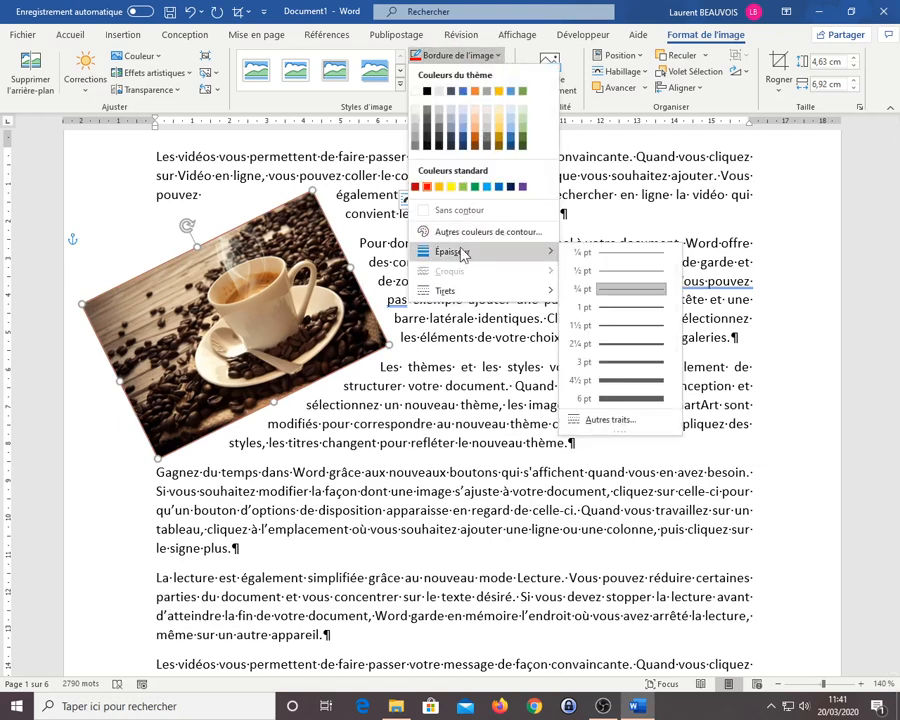
{"action": "left_click", "coordinate": [619, 364]}
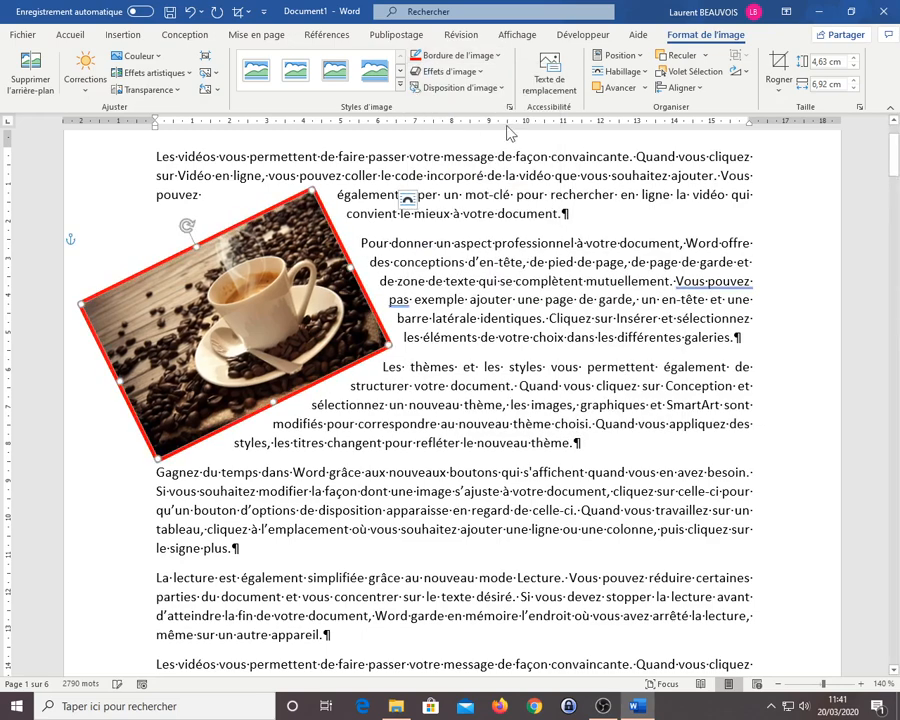
Change the picture border's line style to dash-dot.
{"action": "left_click", "coordinate": [501, 62]}
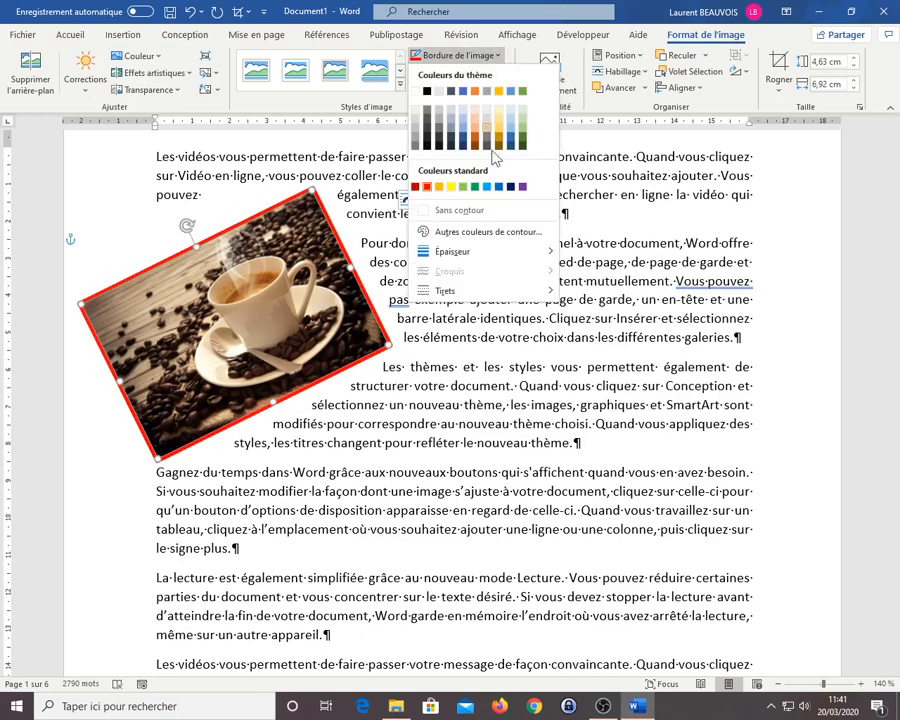
{"action": "mouse_move", "coordinate": [488, 292]}
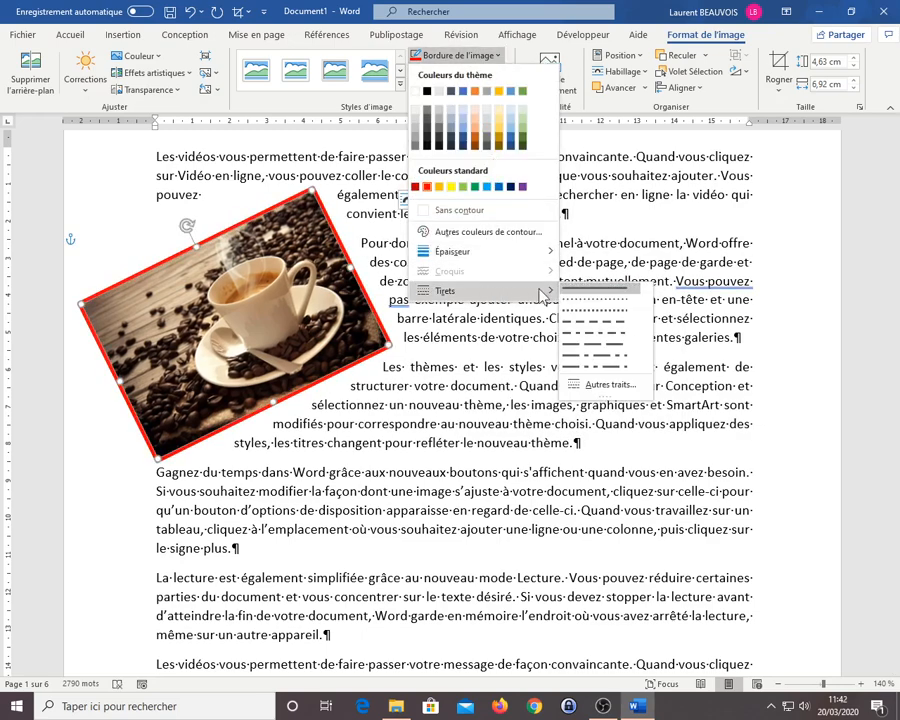
{"action": "left_click", "coordinate": [597, 339]}
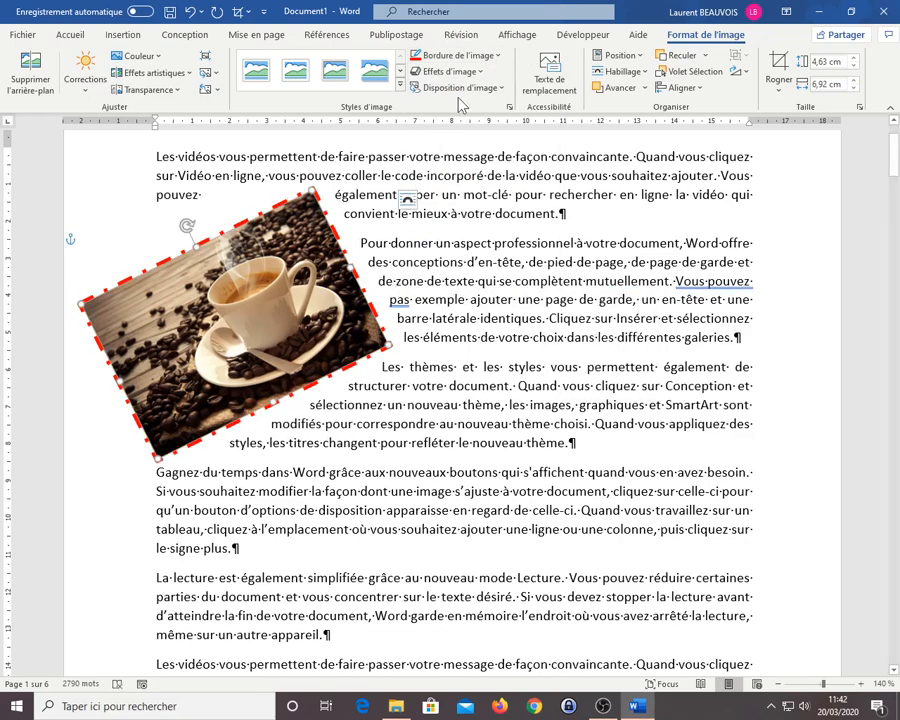
Undo the border's dash style, thickness and colour on the coffee picture.
{"action": "left_click", "coordinate": [191, 12]}
{"action": "left_click", "coordinate": [191, 12]}
{"action": "left_click", "coordinate": [191, 12]}
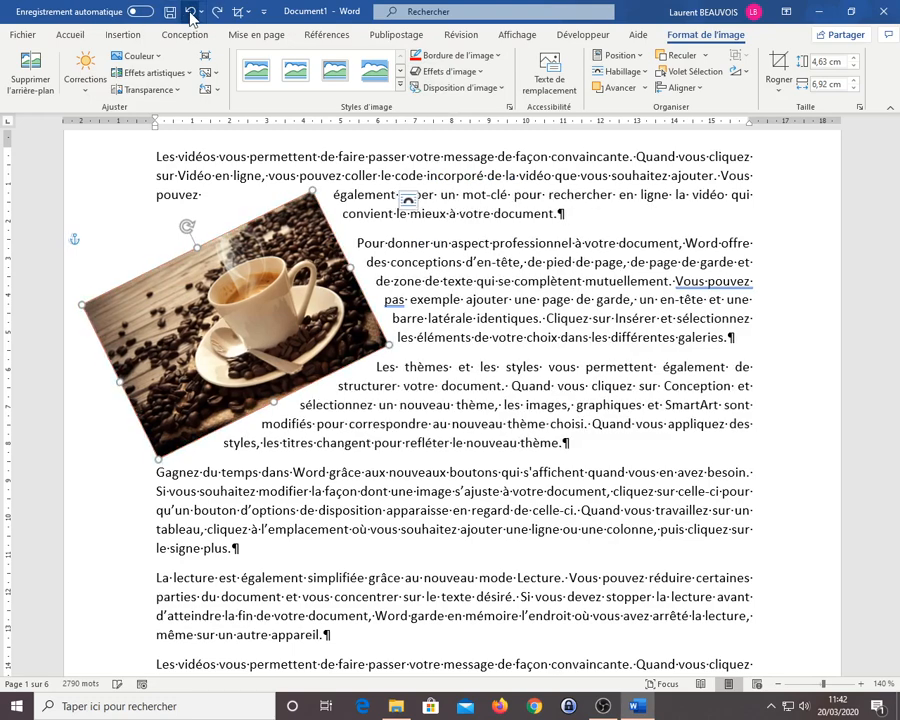
Apply the outer (Externe) shadow preset offset to the bottom right to the coffee picture.
{"action": "left_click", "coordinate": [475, 73]}
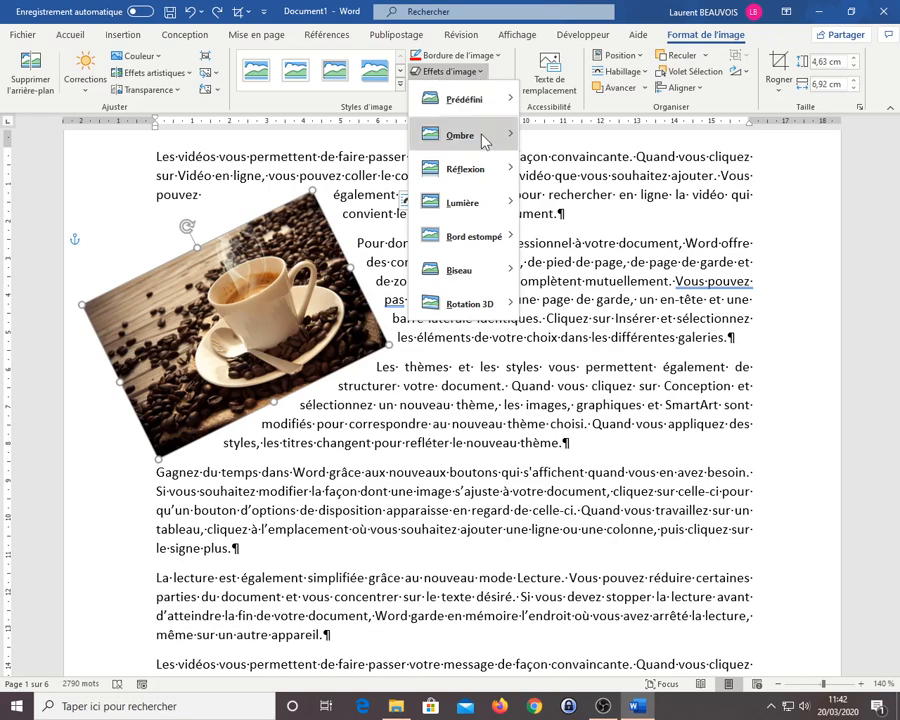
{"action": "mouse_move", "coordinate": [476, 143]}
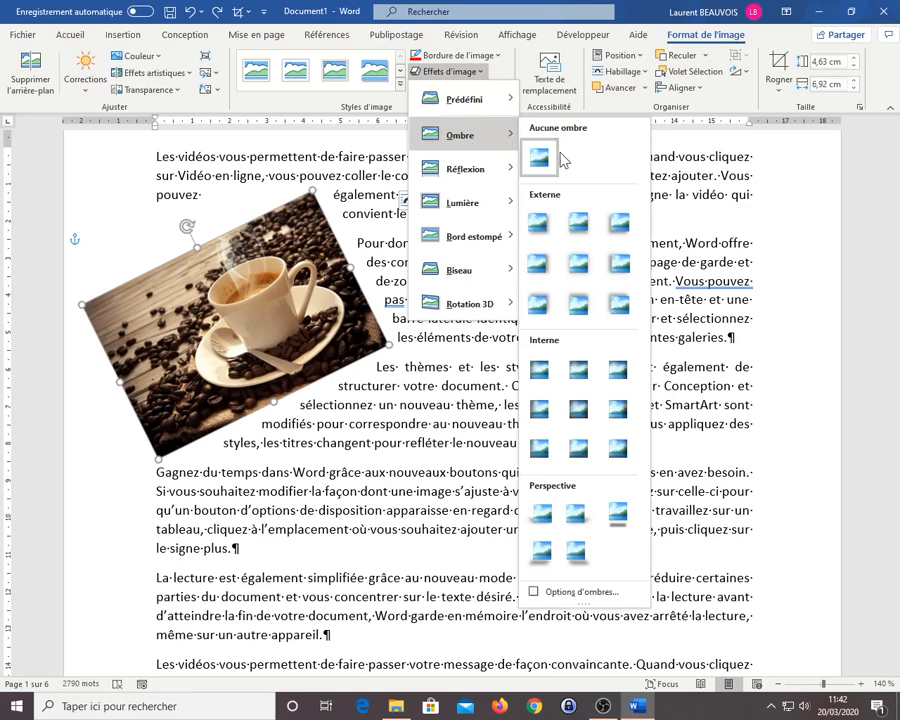
{"action": "left_click", "coordinate": [545, 227]}
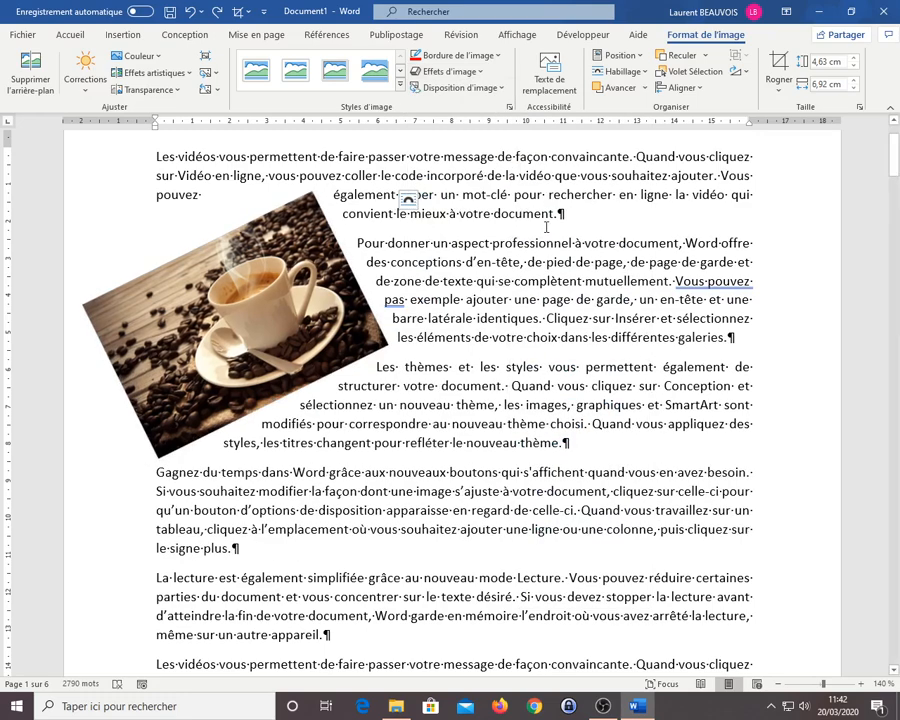
Set the picture's shadow to a distance of 36 pt, a blur of 21 pt and a transparency of 31 %, and close the shadow options.
{"action": "left_click", "coordinate": [479, 73]}
{"action": "mouse_move", "coordinate": [478, 137]}
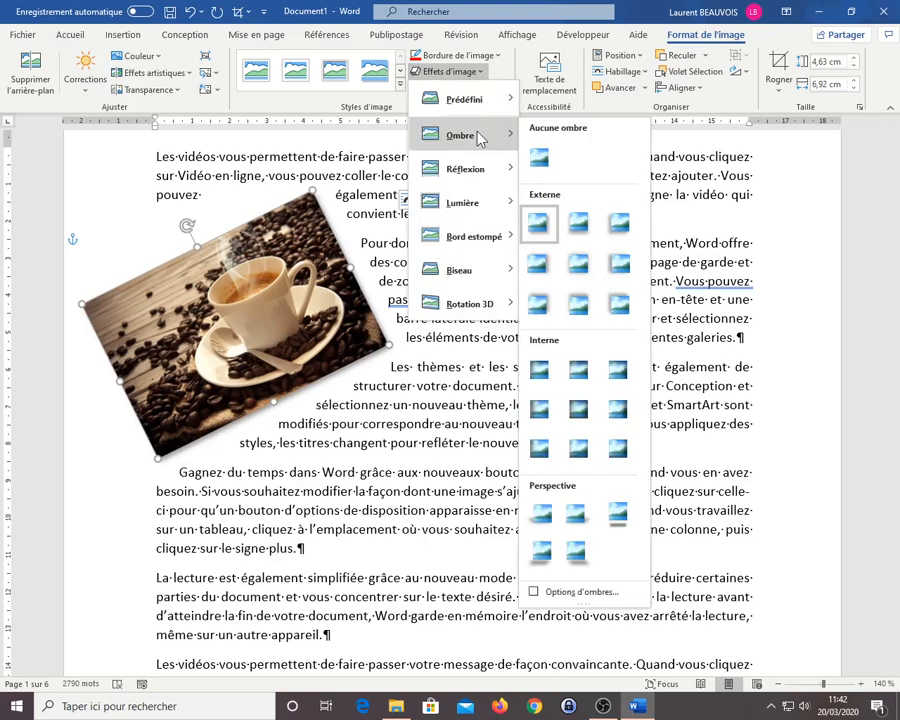
{"action": "left_click", "coordinate": [579, 593]}
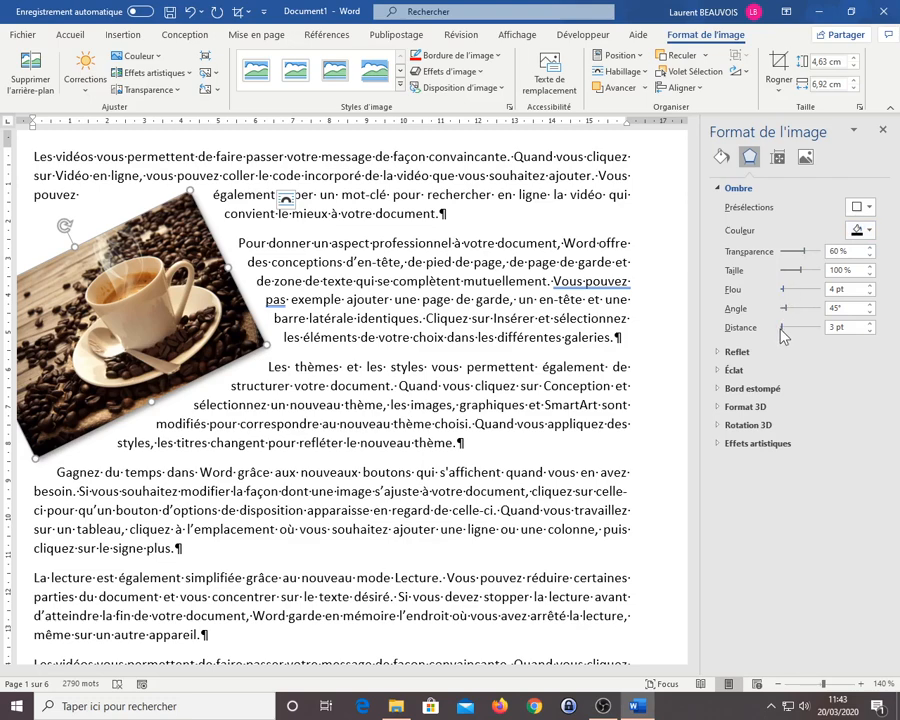
{"action": "left_click_drag", "start_coordinate": [783, 333], "coordinate": [792, 334]}
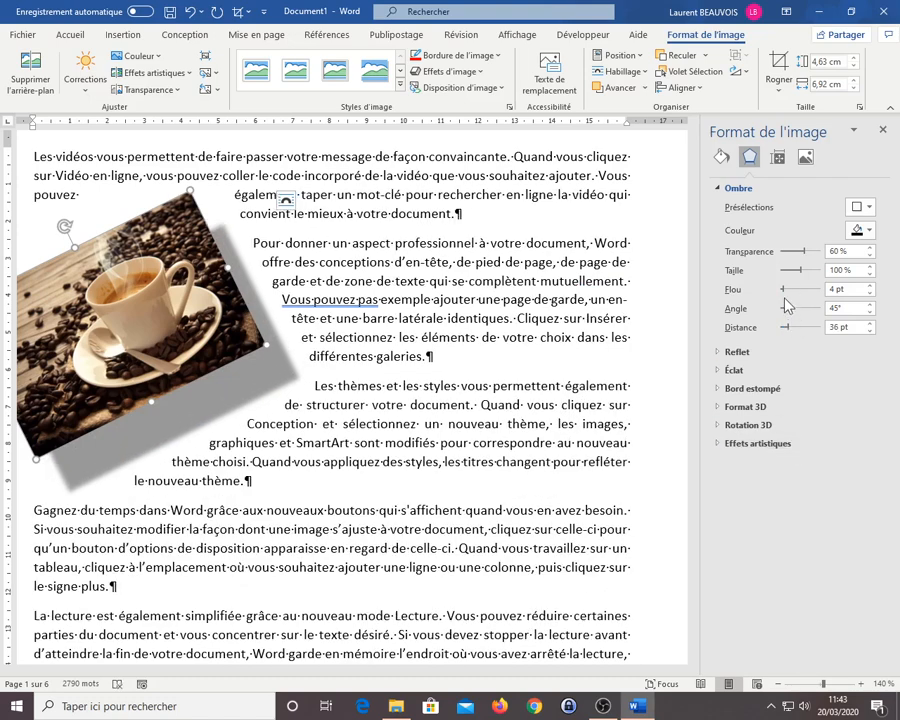
{"action": "left_click_drag", "start_coordinate": [788, 291], "coordinate": [809, 256]}
{"action": "left_click_drag", "start_coordinate": [805, 256], "coordinate": [794, 256]}
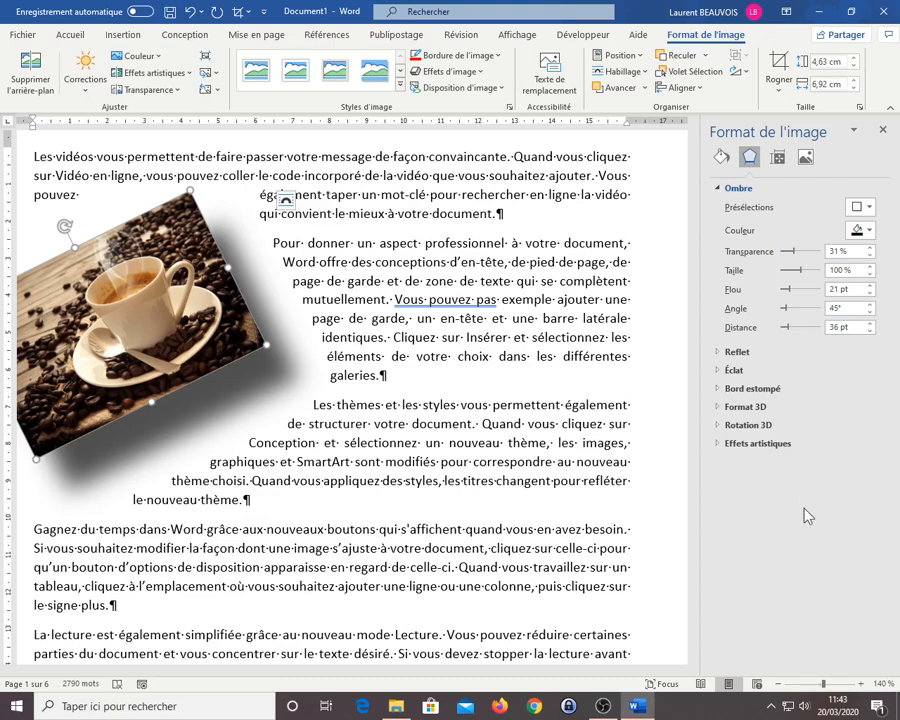
{"action": "left_click", "coordinate": [882, 134]}
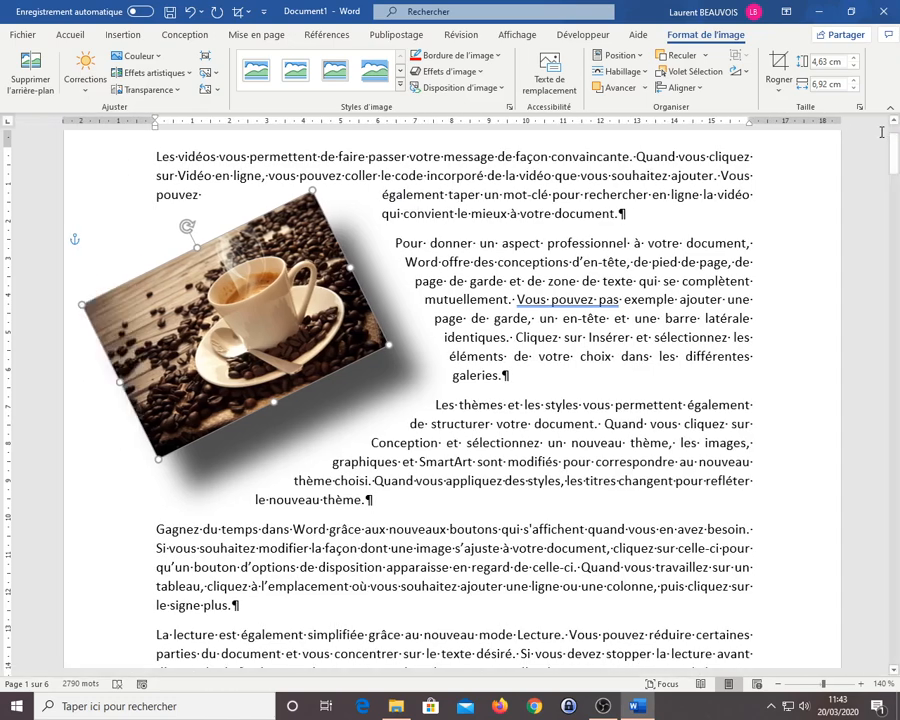
{"action": "left_click", "coordinate": [481, 78]}
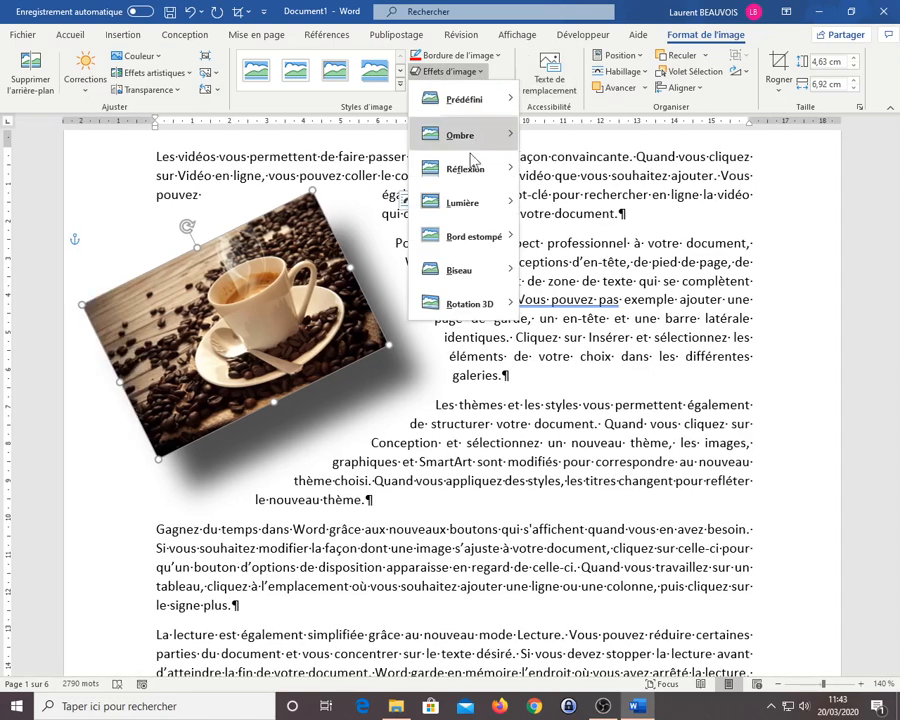
{"action": "mouse_move", "coordinate": [470, 177]}
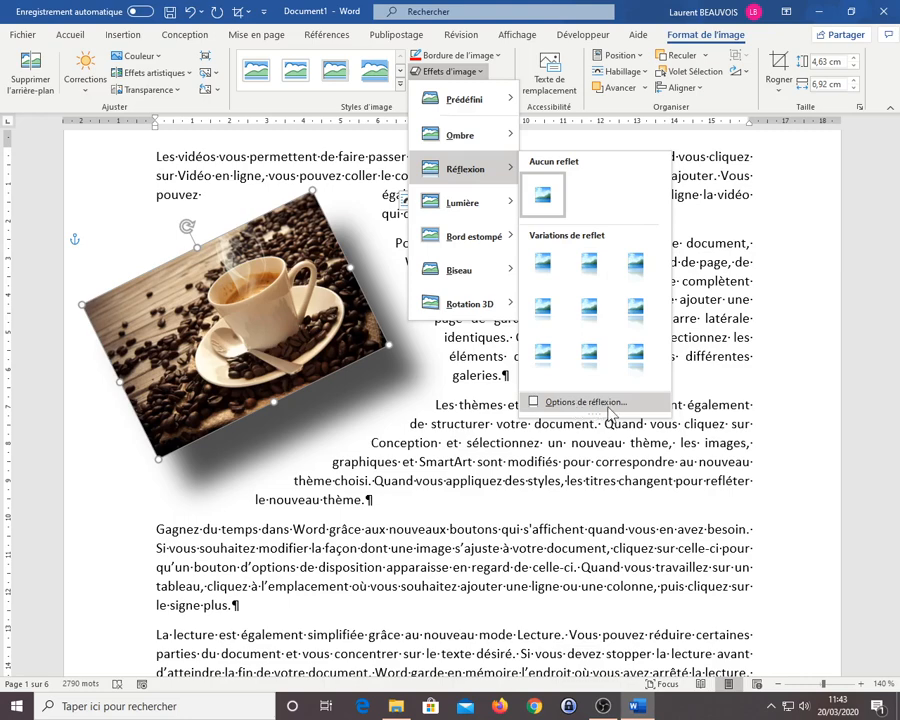
{"action": "left_click", "coordinate": [513, 75]}
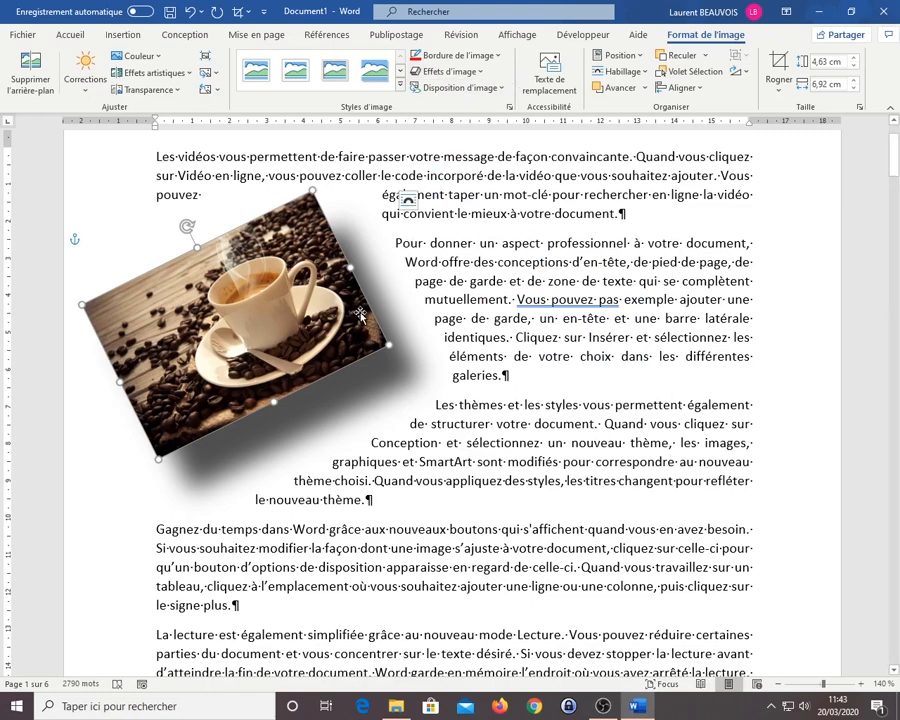
{"action": "left_click", "coordinate": [501, 91]}
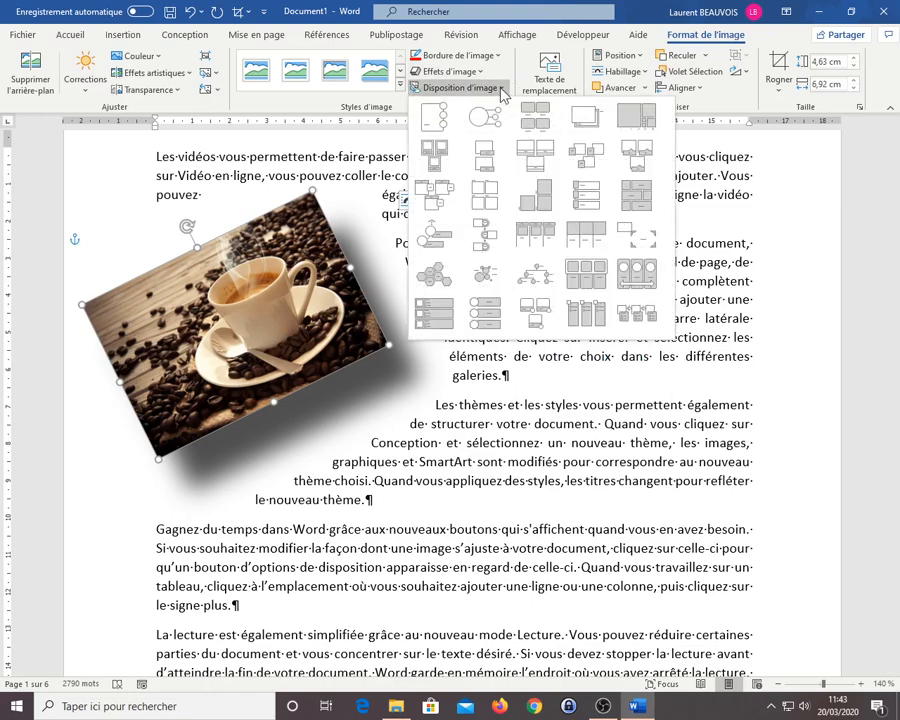
{"action": "left_click", "coordinate": [502, 91]}
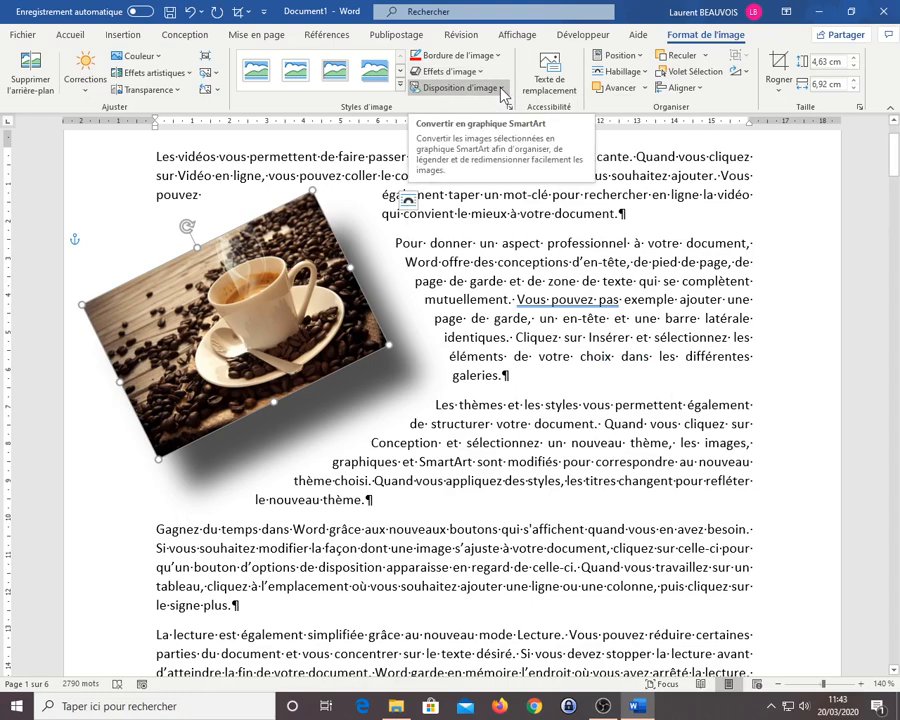